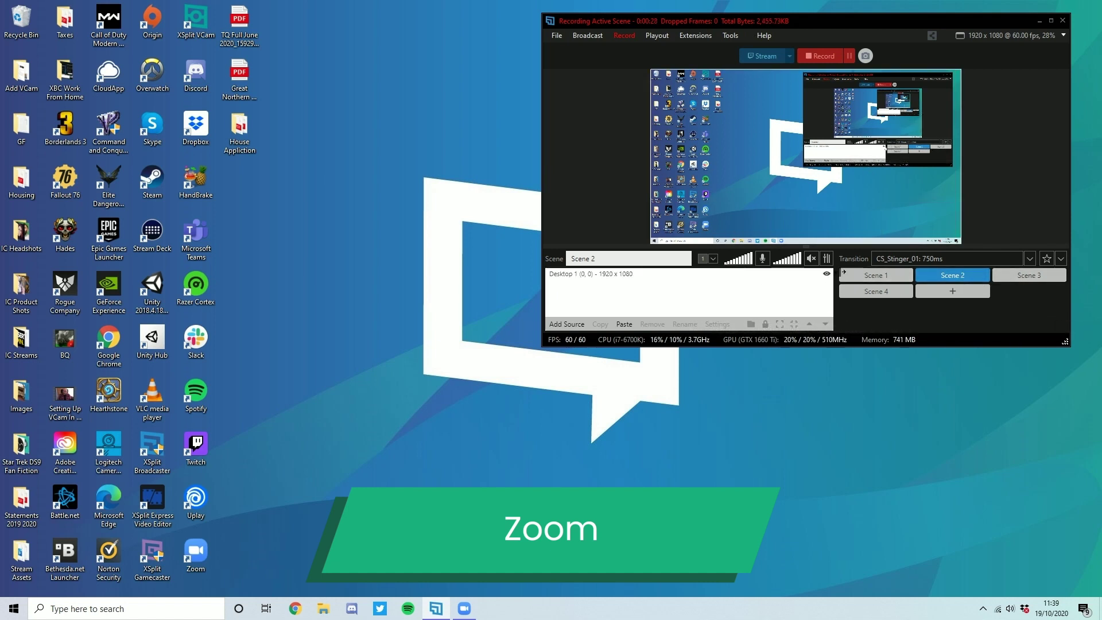
Step: Open Zoom and choose XSplit VCam as the camera in its video settings
{"action": "left_click", "coordinate": [1041, 22]}
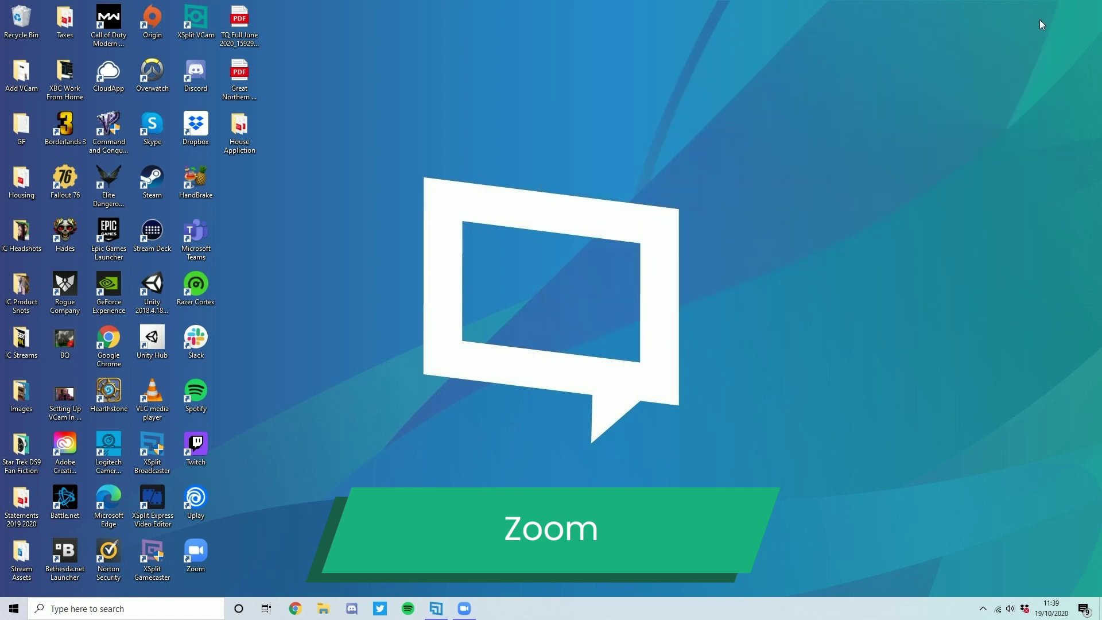
{"action": "double_click", "coordinate": [205, 557]}
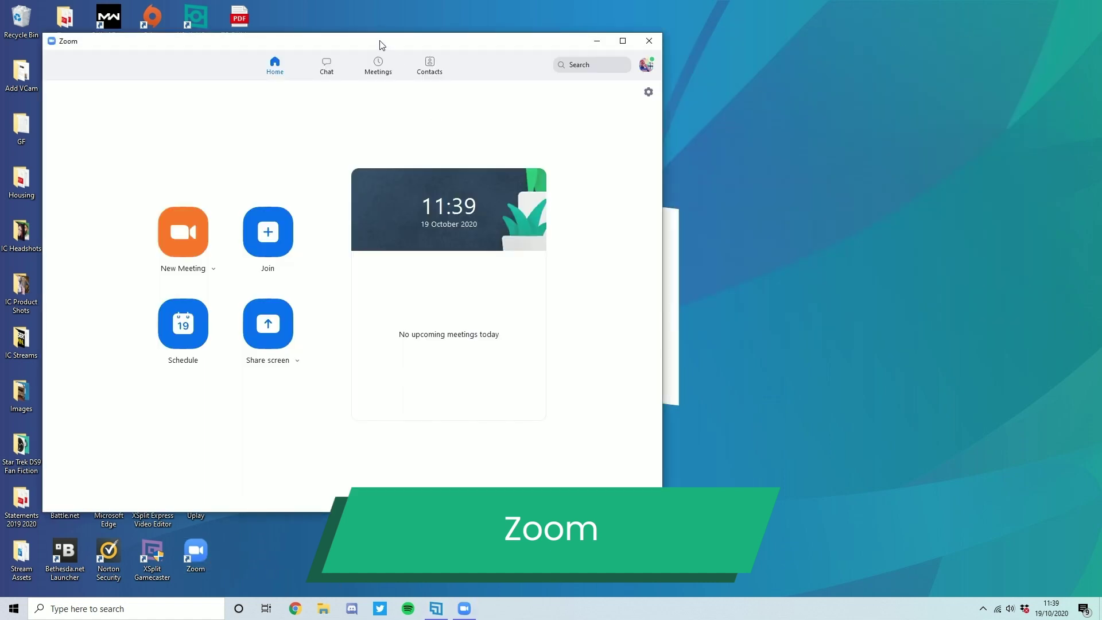
{"action": "left_click_drag", "start_coordinate": [379, 45], "coordinate": [480, 35]}
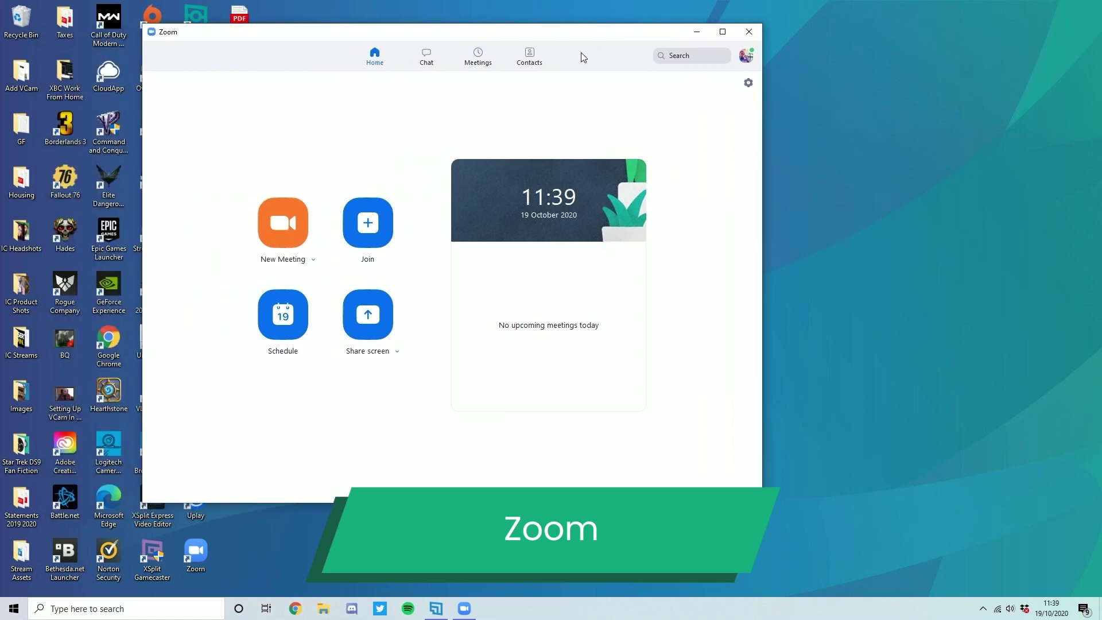
{"action": "left_click", "coordinate": [748, 85]}
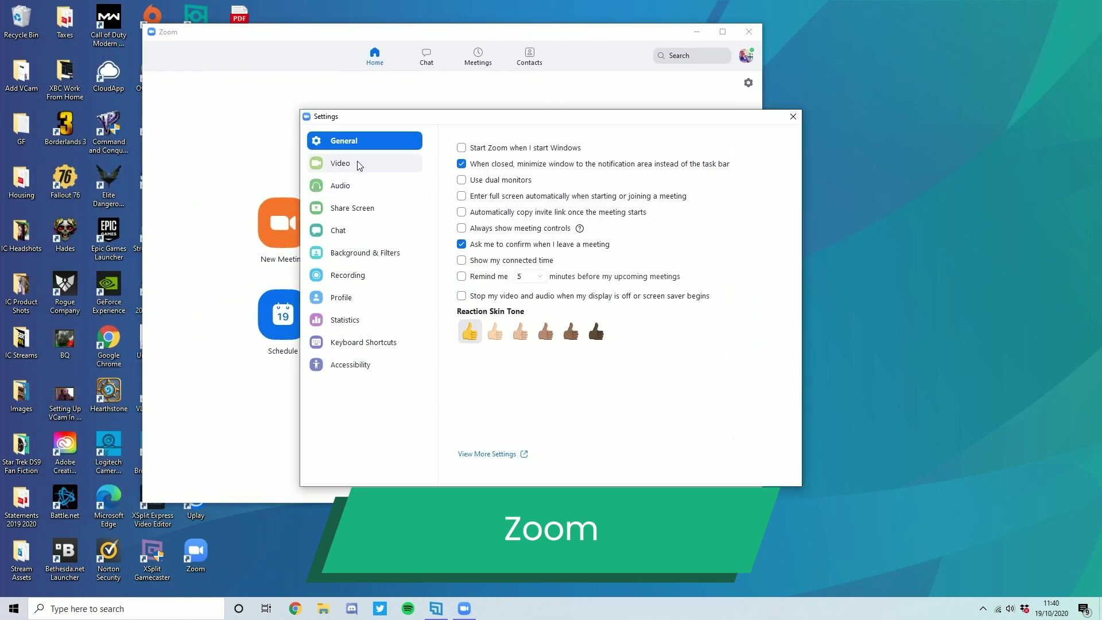
{"action": "left_click", "coordinate": [360, 166]}
{"action": "left_click", "coordinate": [574, 320]}
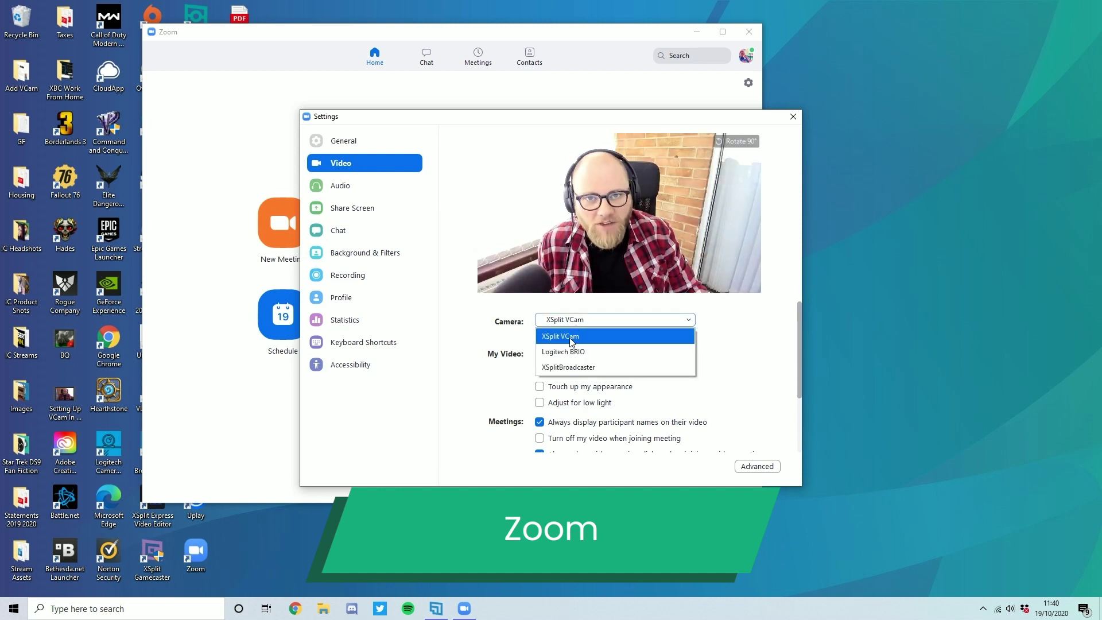
{"action": "left_click", "coordinate": [573, 338]}
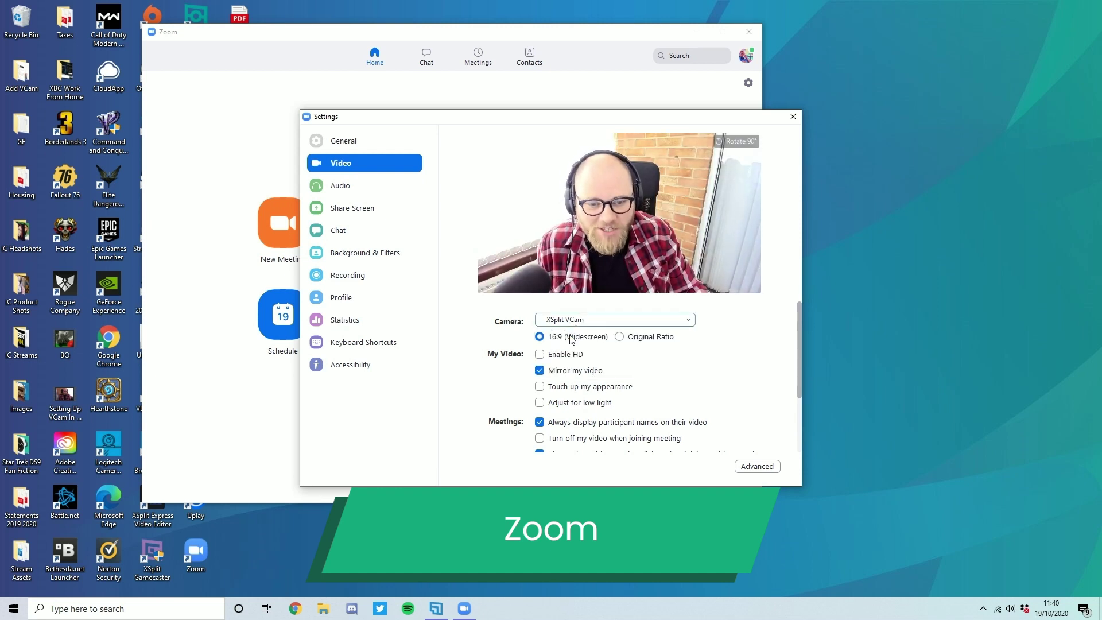
{"action": "left_click_drag", "start_coordinate": [614, 120], "coordinate": [543, 101]}
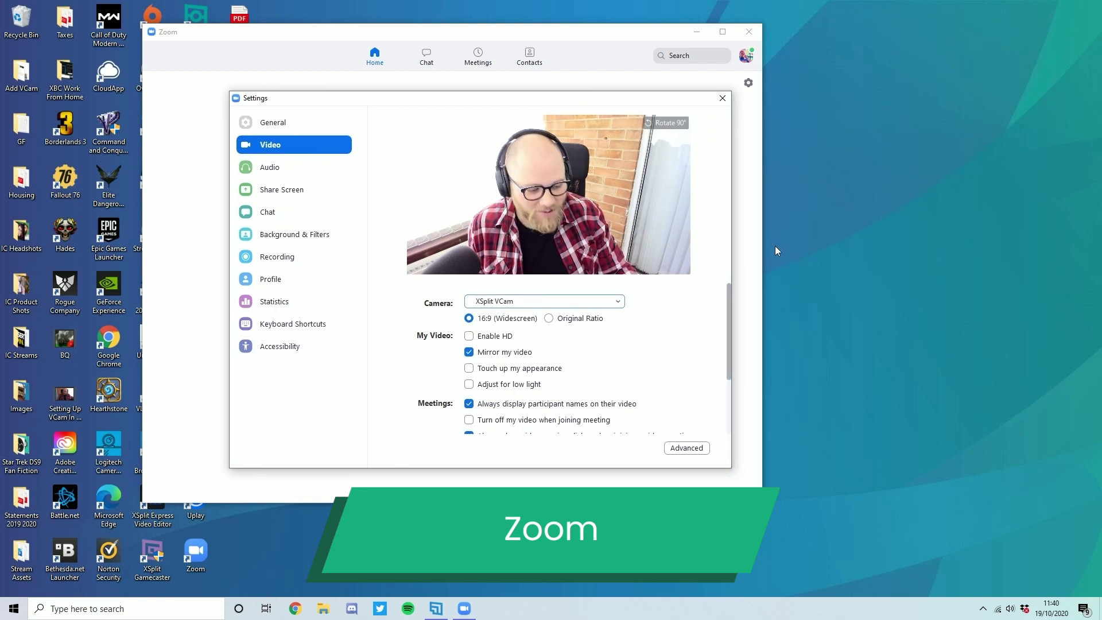
Step: Switch to XSplit VCam and remove the webcam background, dismissing the compatibility warning and the results tip
{"action": "double_click", "coordinate": [203, 15]}
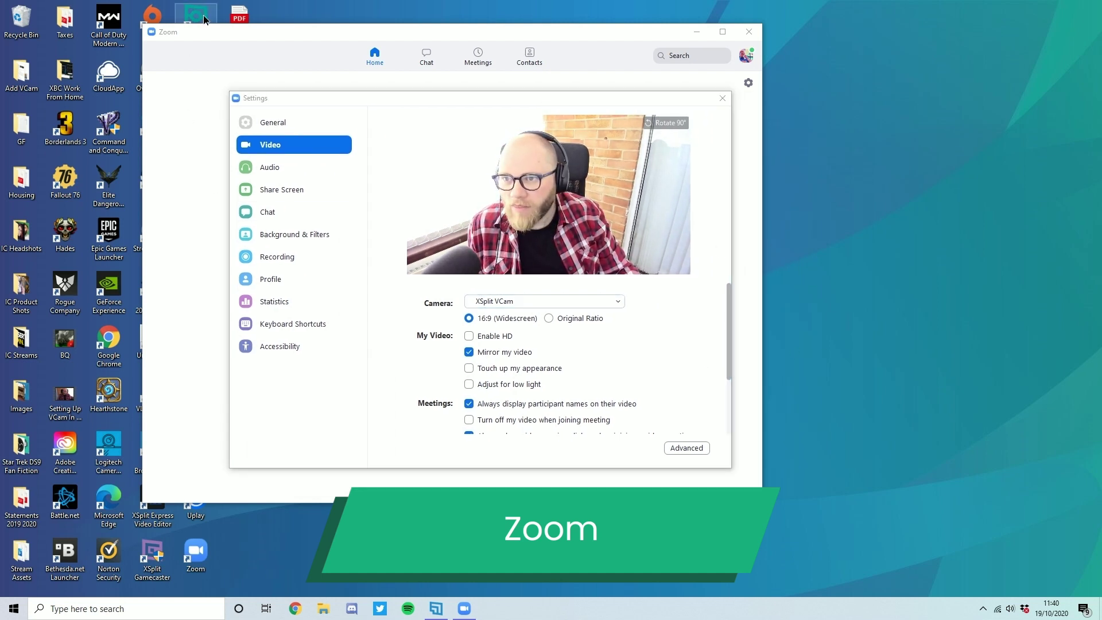
{"action": "left_click_drag", "start_coordinate": [747, 182], "coordinate": [739, 64]}
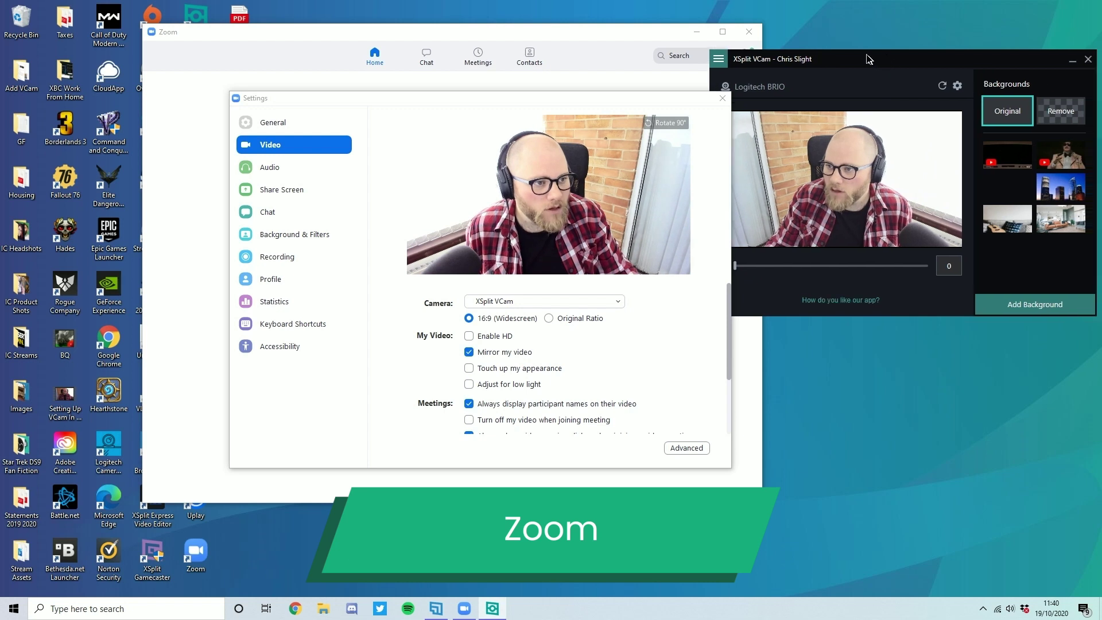
{"action": "left_click", "coordinate": [1043, 109]}
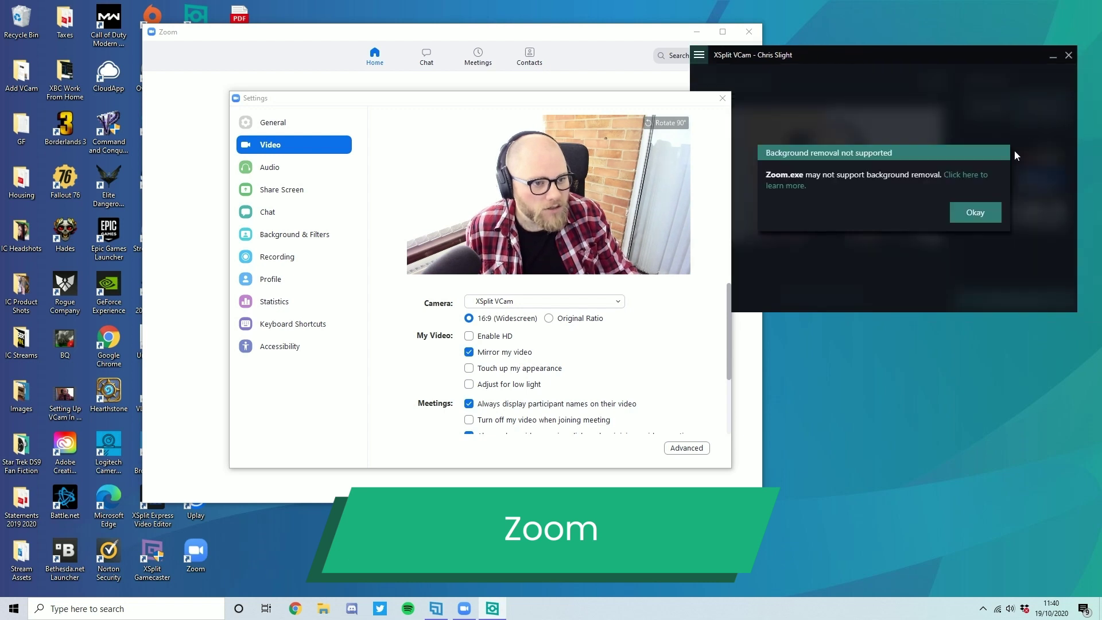
{"action": "left_click", "coordinate": [976, 217]}
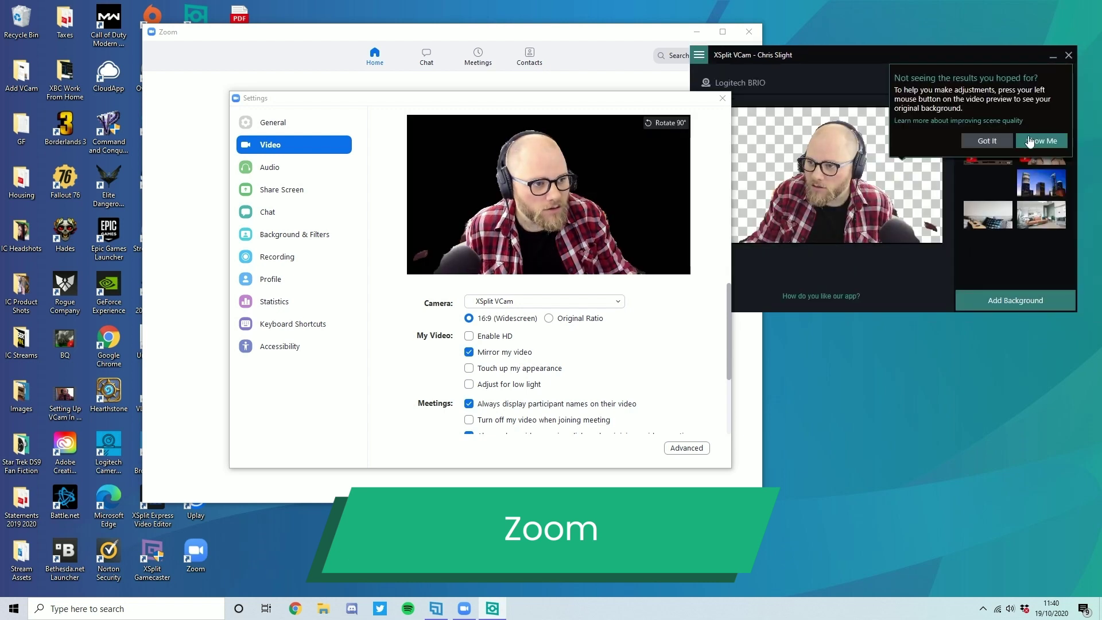
{"action": "left_click", "coordinate": [994, 149]}
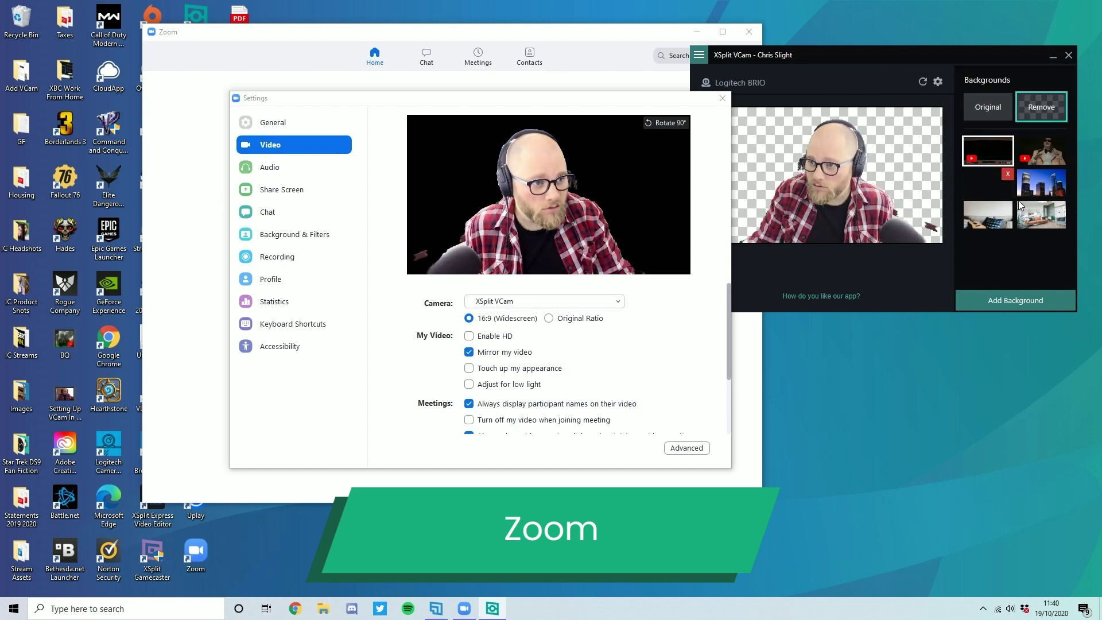
Step: Try the first YouTube video background in XSplit VCam, restore the original background and minimize the window
{"action": "left_click", "coordinate": [993, 157]}
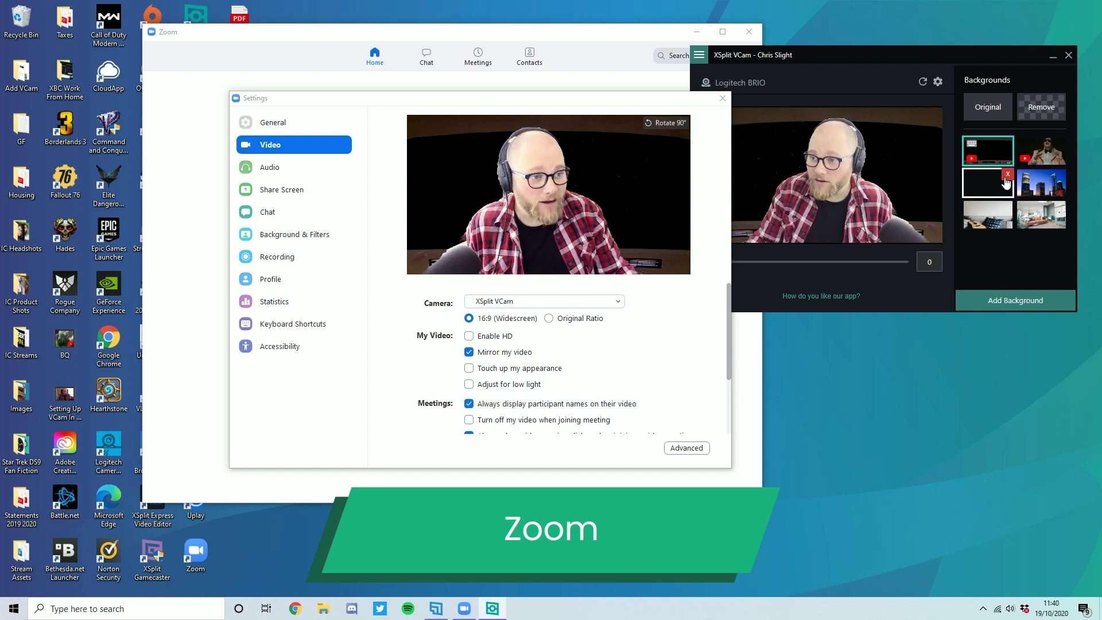
{"action": "left_click", "coordinate": [1006, 175]}
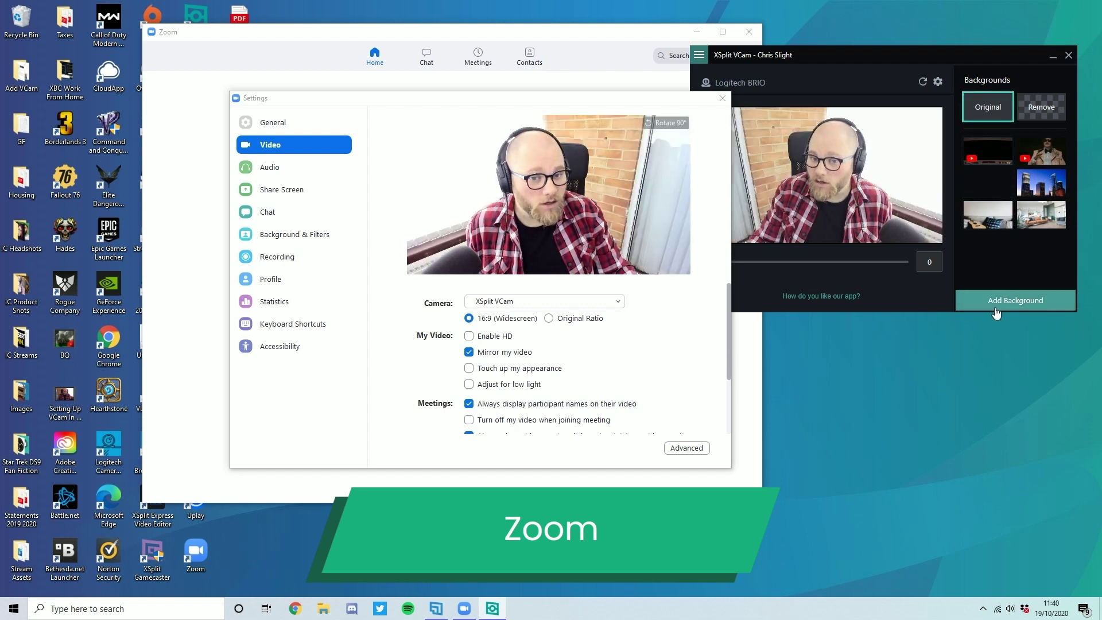
{"action": "left_click", "coordinate": [1053, 56]}
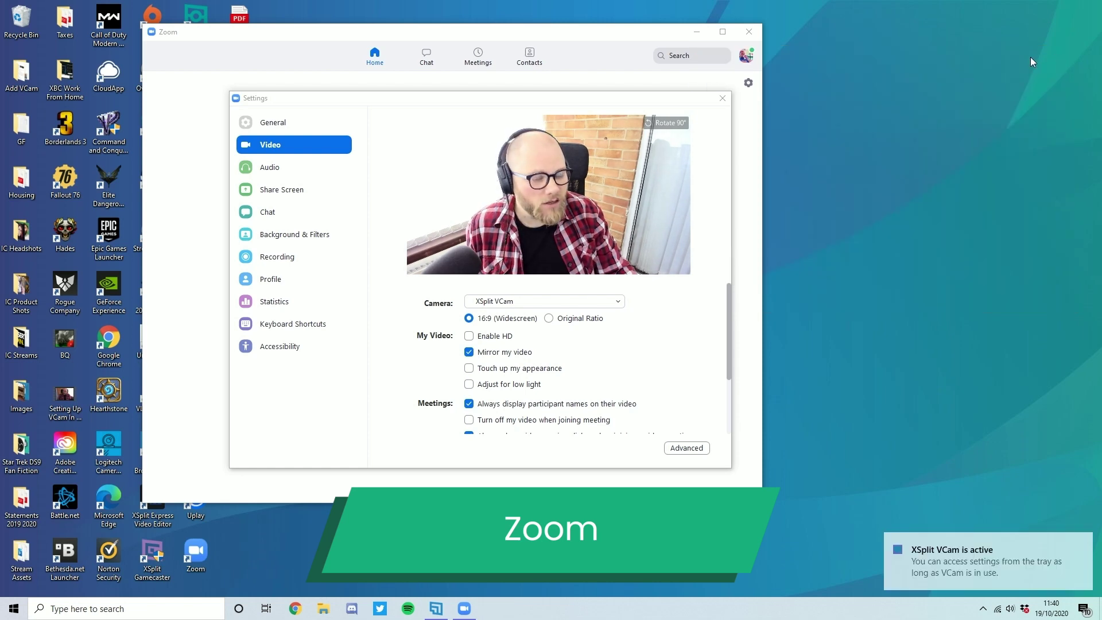
Step: Review the camera choices in Zoom's video settings and keep XSplit VCam selected
{"action": "left_click_drag", "start_coordinate": [584, 98], "coordinate": [625, 87]}
{"action": "left_click", "coordinate": [642, 300]}
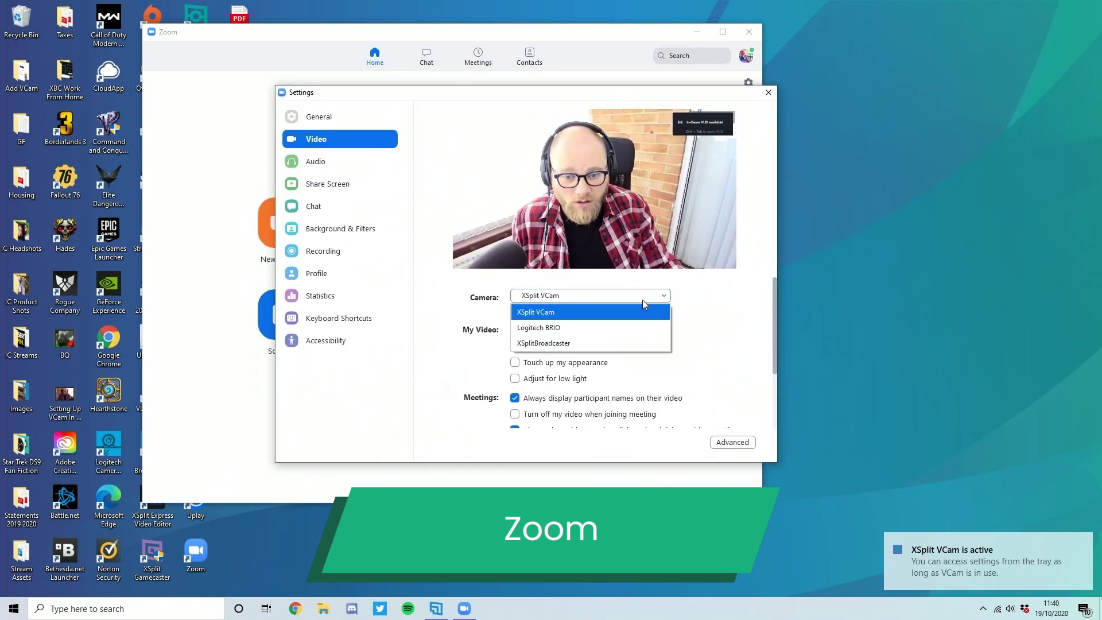
{"action": "left_click", "coordinate": [575, 316]}
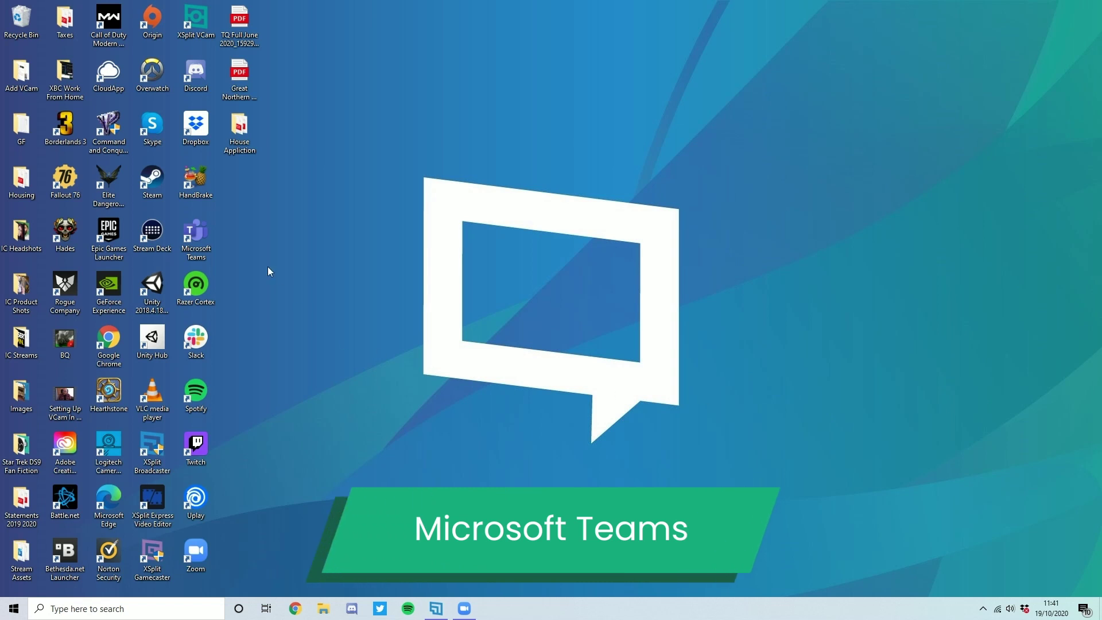
Step: Switch to Microsoft Teams, select XSplit VCam as the camera in the device settings, and close Teams
{"action": "double_click", "coordinate": [187, 243]}
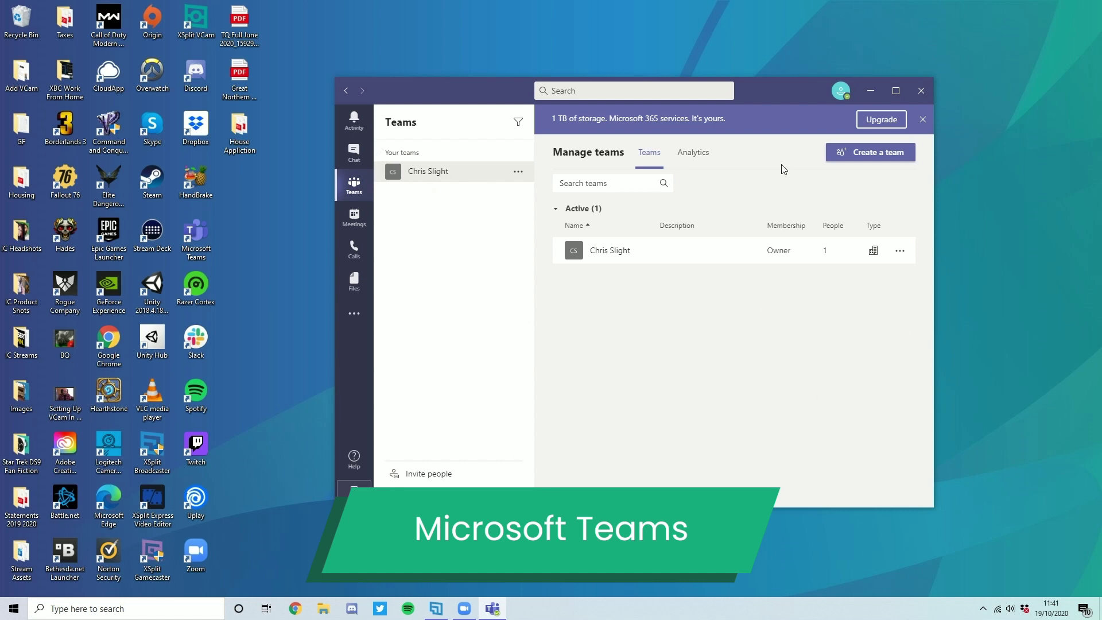
{"action": "left_click", "coordinate": [842, 93]}
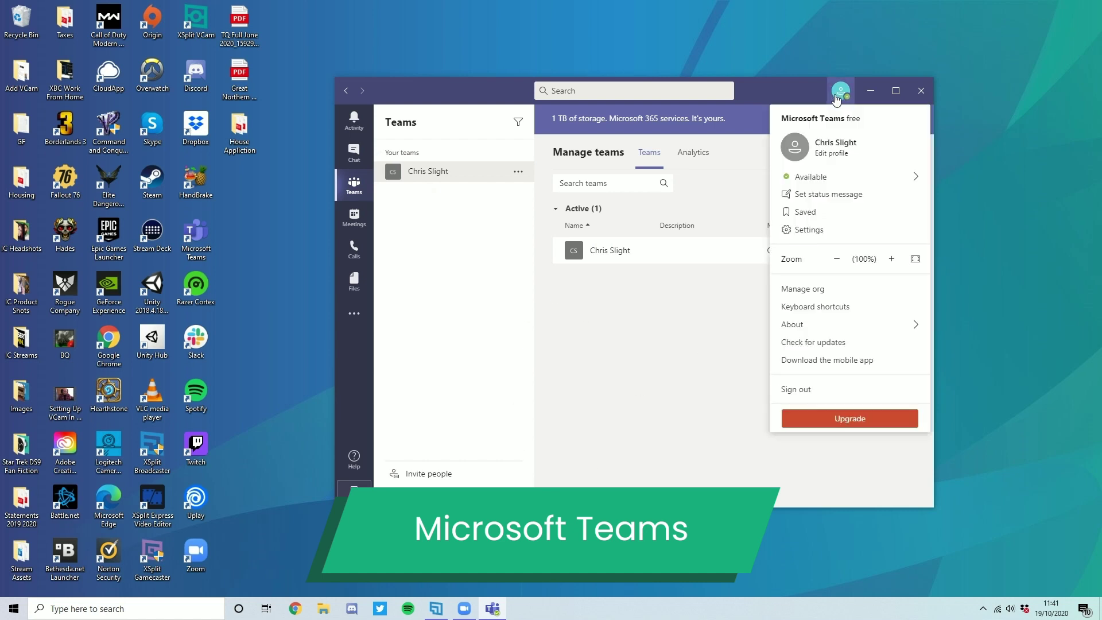
{"action": "left_click", "coordinate": [808, 229]}
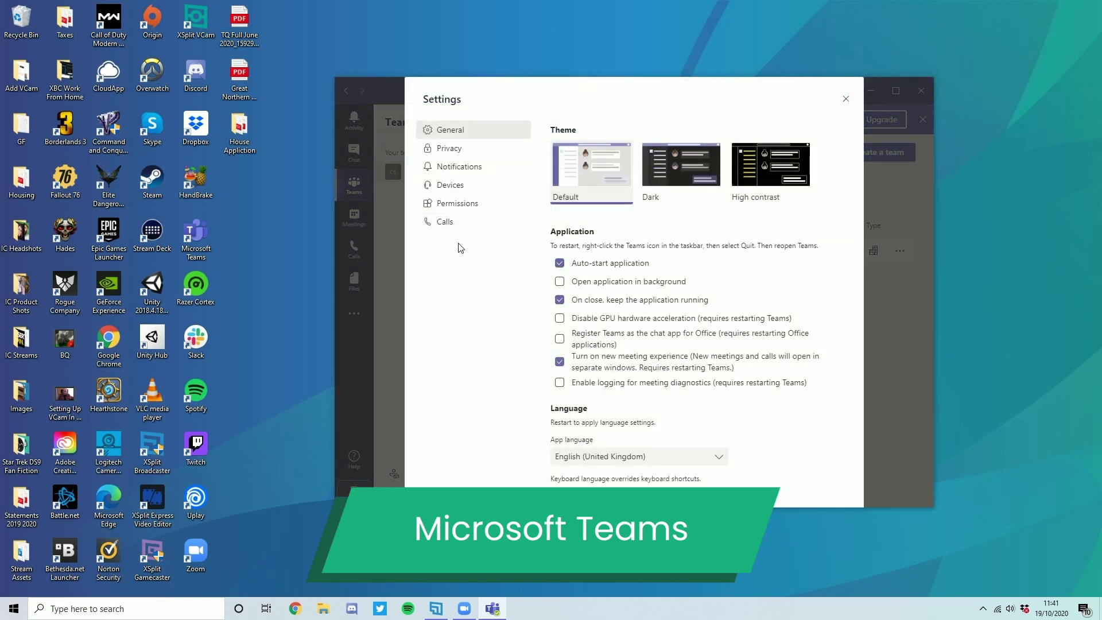
{"action": "left_click", "coordinate": [487, 195]}
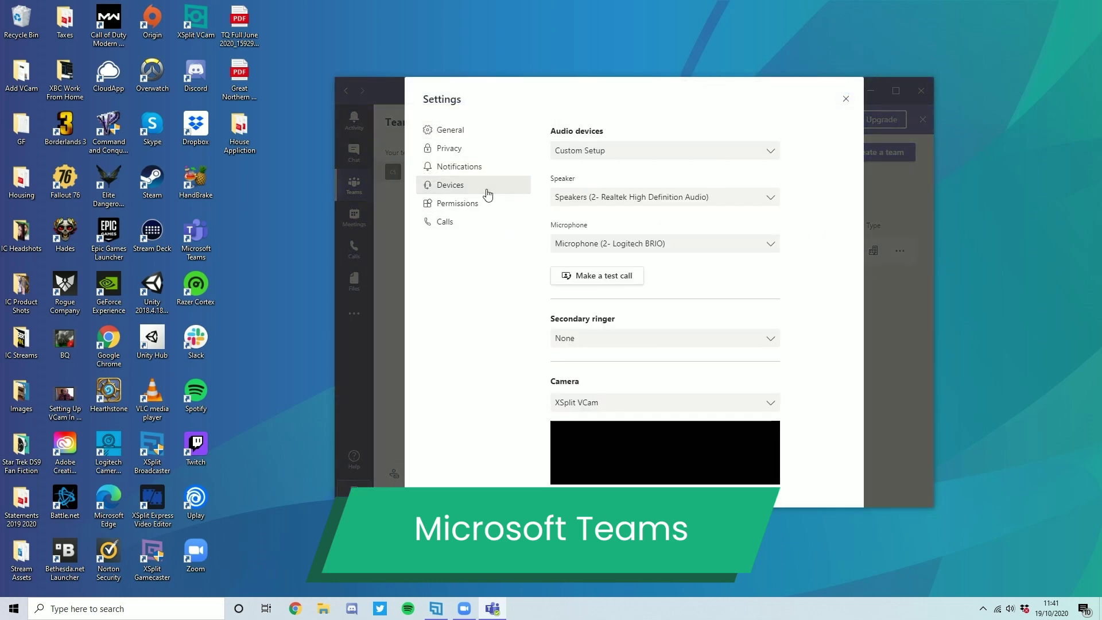
{"action": "scroll", "coordinate": [628, 360], "scroll_direction": "down", "scroll_amount": 1}
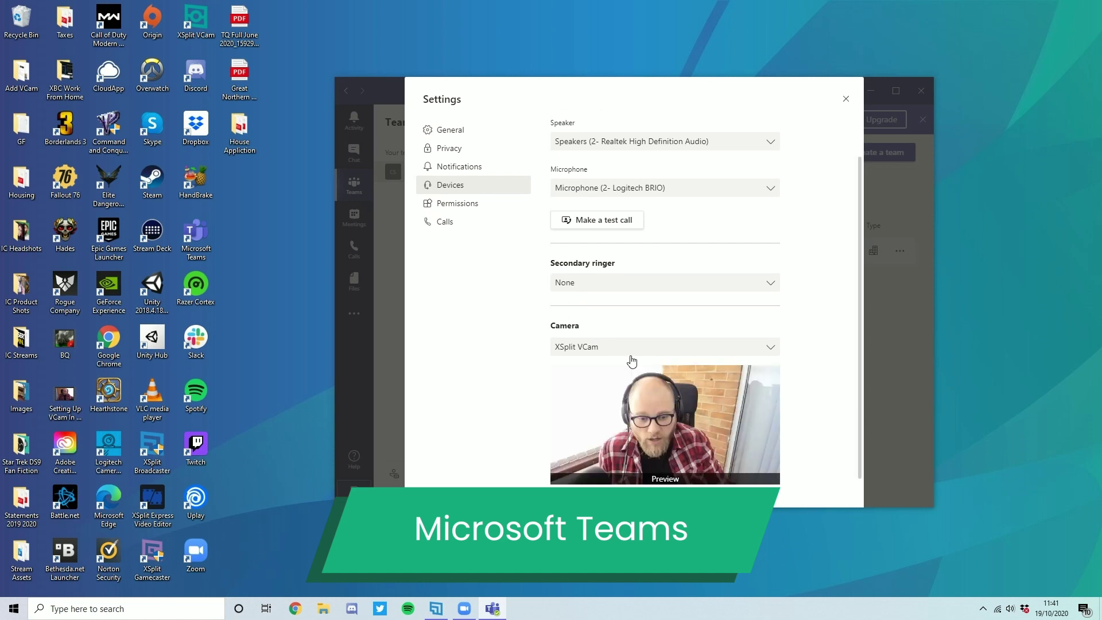
{"action": "left_click", "coordinate": [720, 352]}
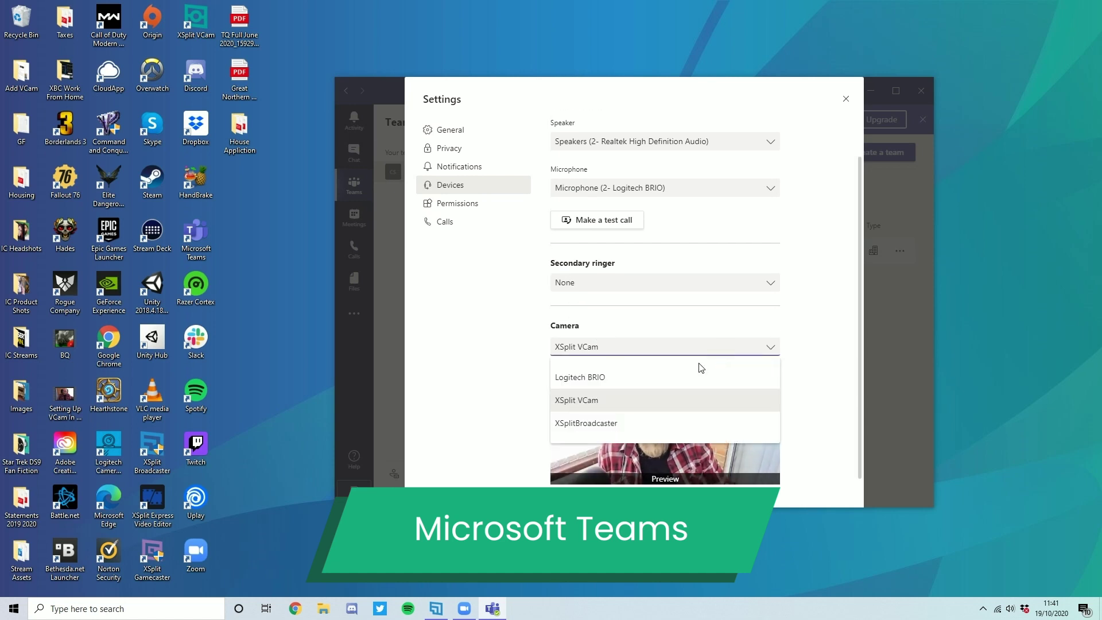
{"action": "left_click", "coordinate": [592, 400]}
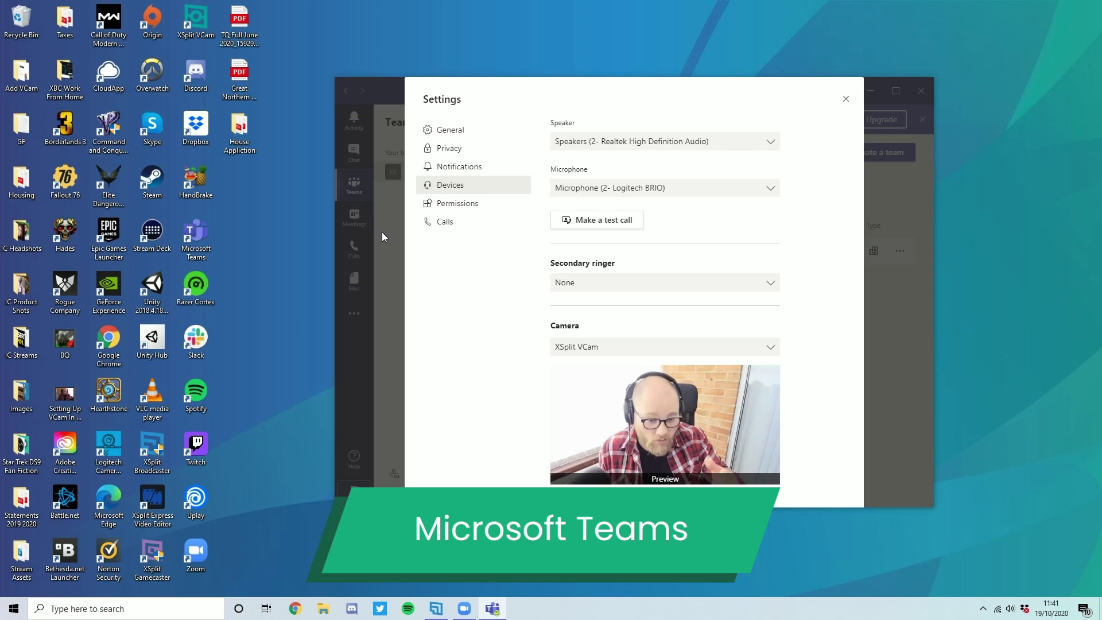
{"action": "left_click", "coordinate": [847, 98]}
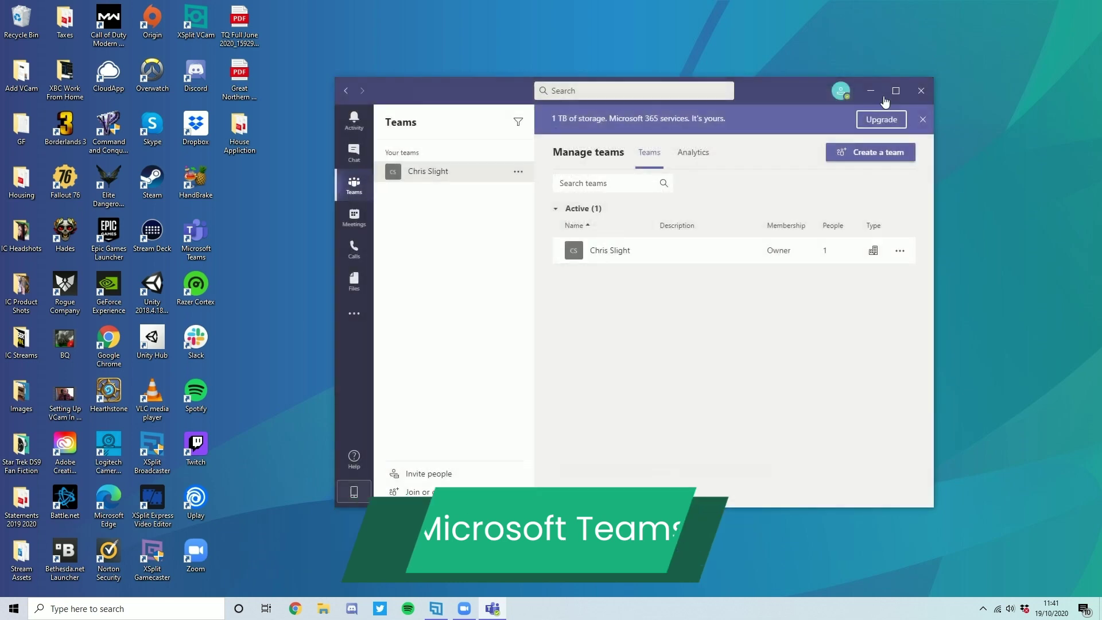
{"action": "left_click", "coordinate": [920, 96]}
Step: Switch to the Skype instance running in the background and move its window toward the middle of the desktop
{"action": "left_click", "coordinate": [981, 608]}
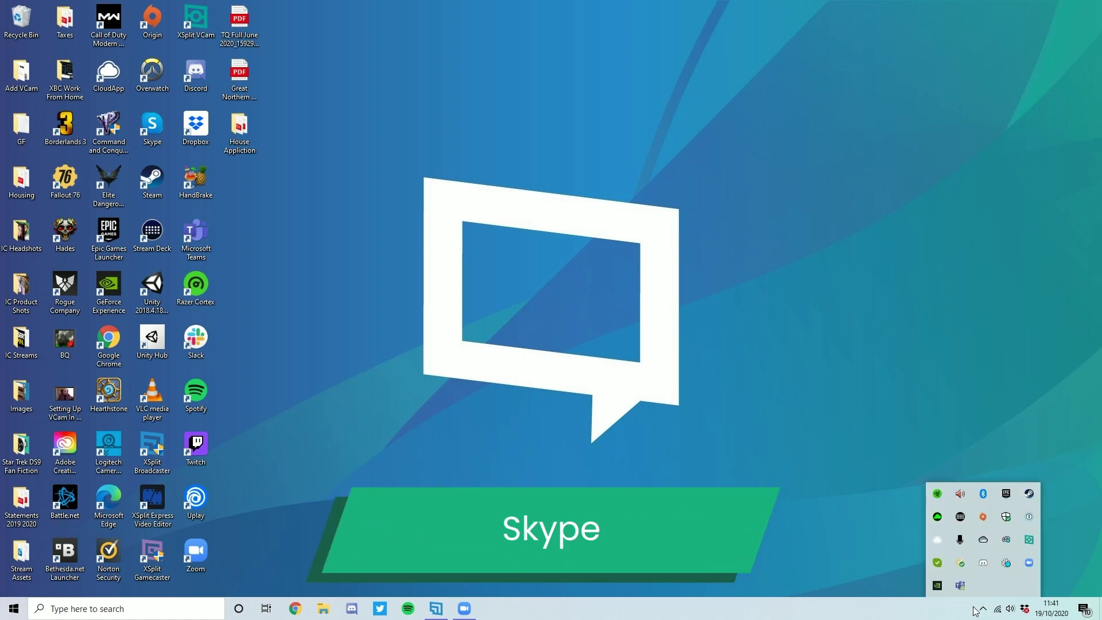
{"action": "left_click", "coordinate": [938, 564]}
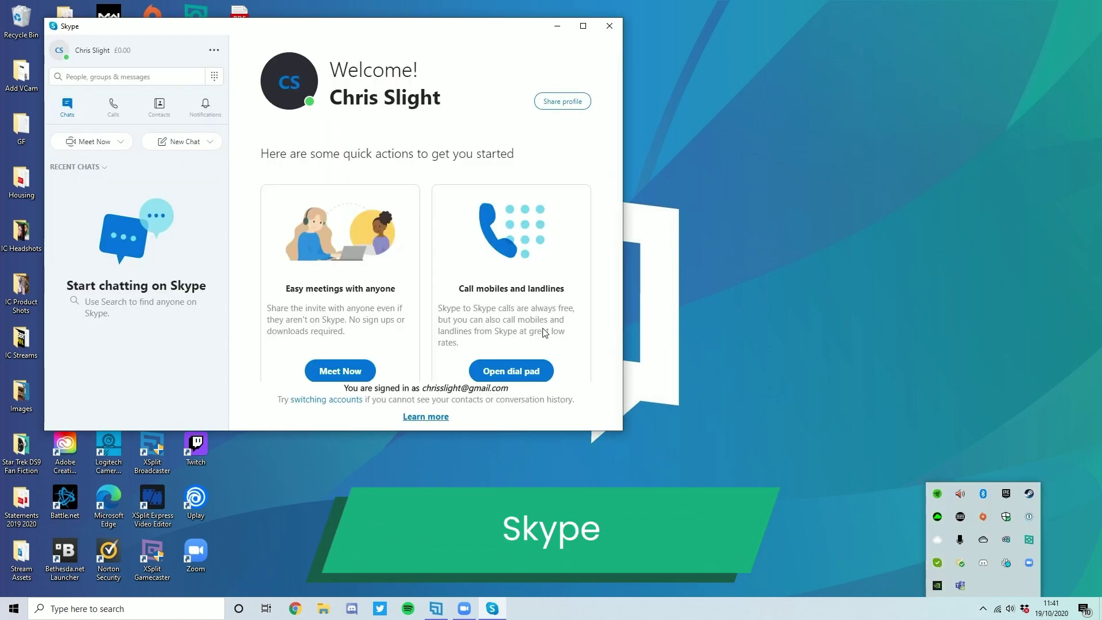
{"action": "left_click_drag", "start_coordinate": [369, 28], "coordinate": [646, 41]}
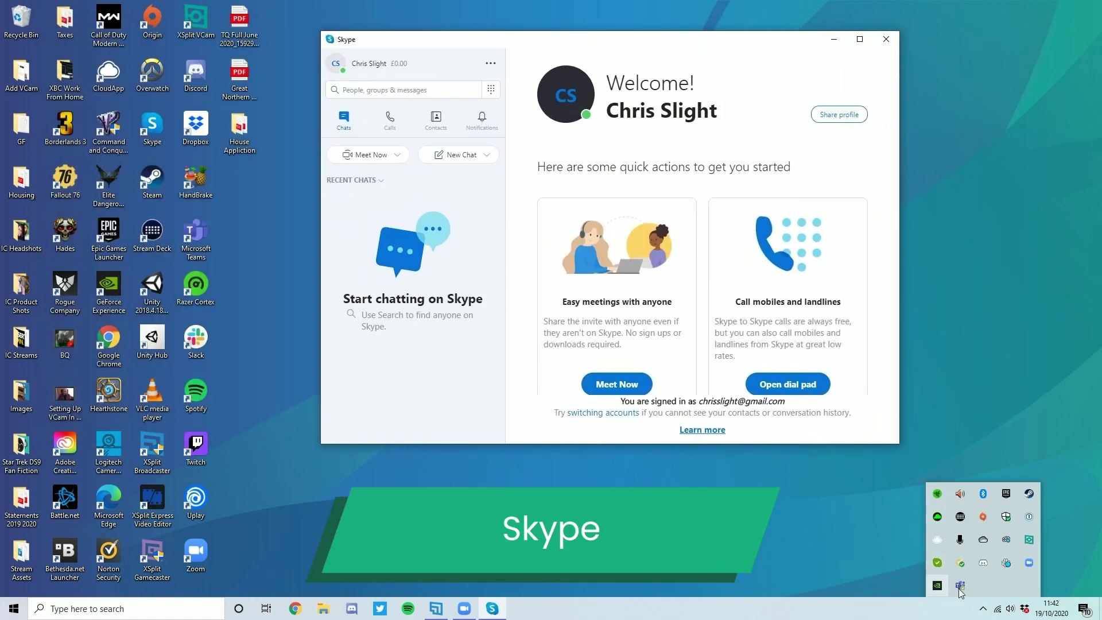
{"action": "left_click", "coordinate": [982, 613]}
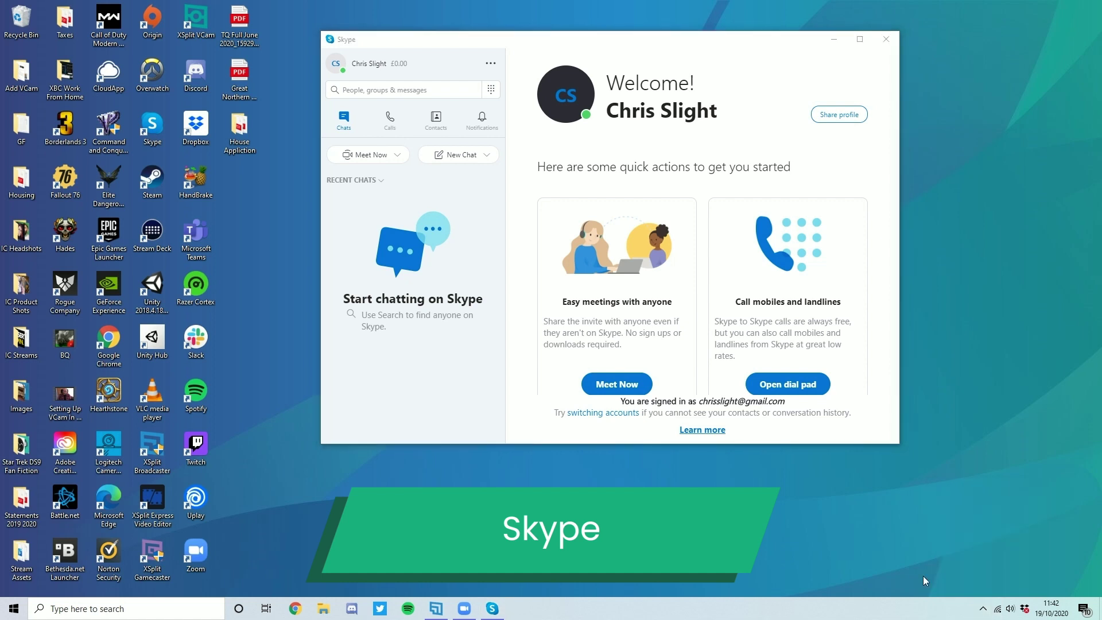
Step: Check in Skype's Audio & Video settings that XSplit VCam is the chosen camera
{"action": "left_click", "coordinate": [491, 67]}
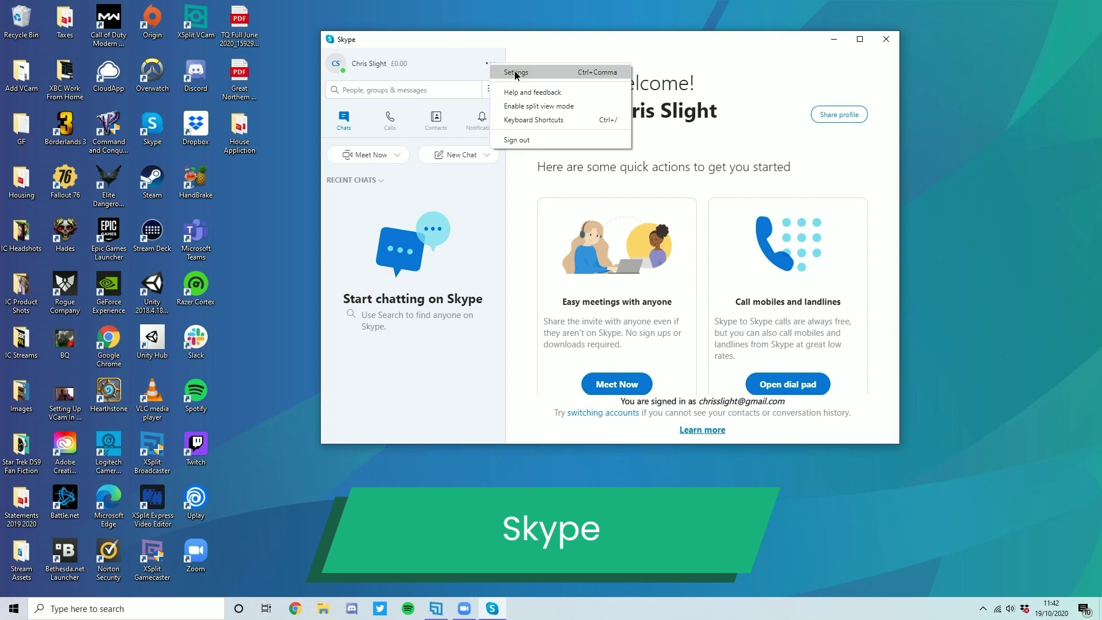
{"action": "left_click", "coordinate": [515, 73]}
{"action": "left_click", "coordinate": [481, 244]}
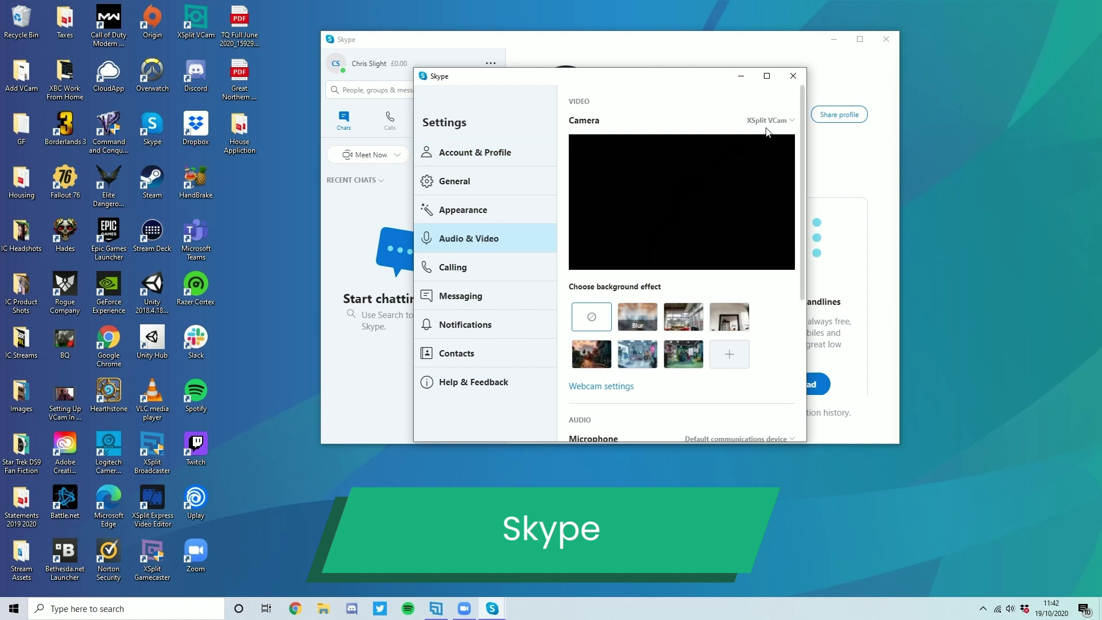
{"action": "left_click", "coordinate": [768, 122]}
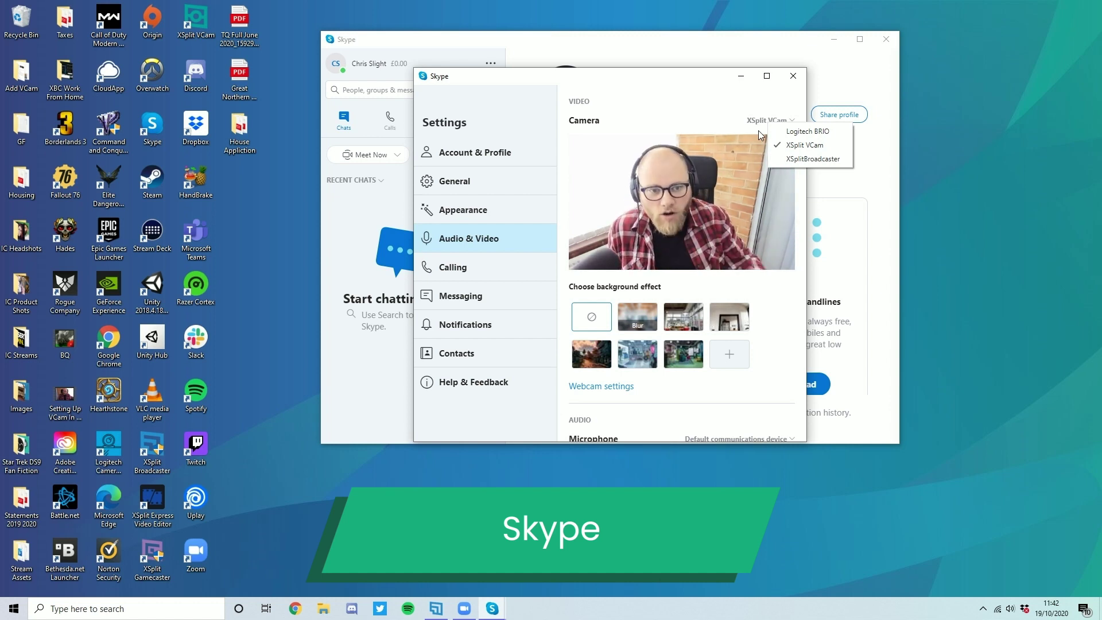
{"action": "left_click", "coordinate": [663, 100]}
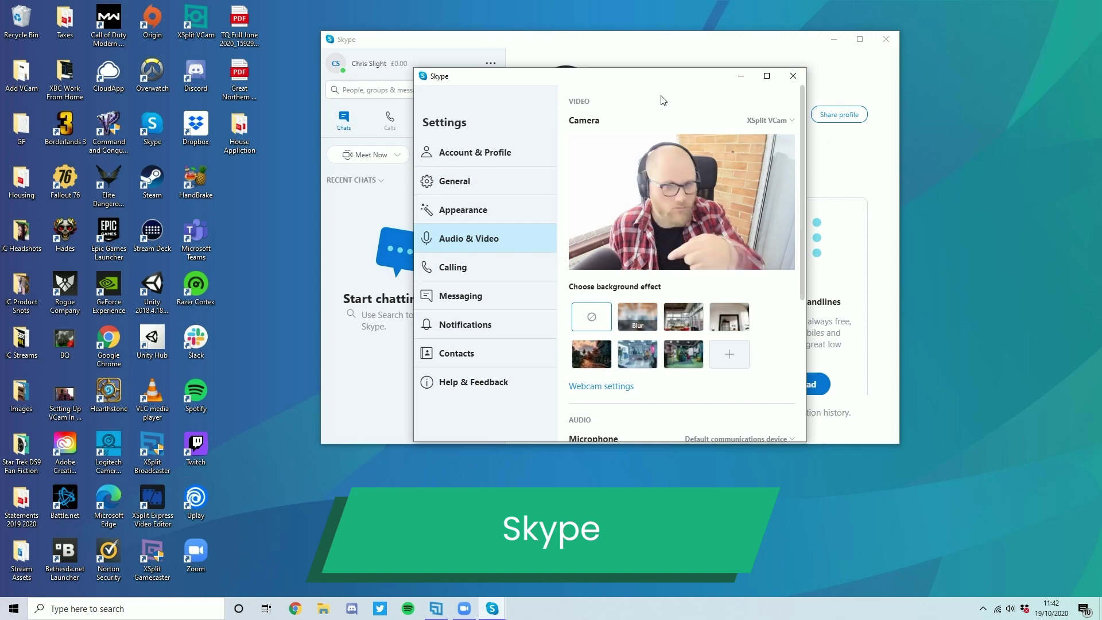